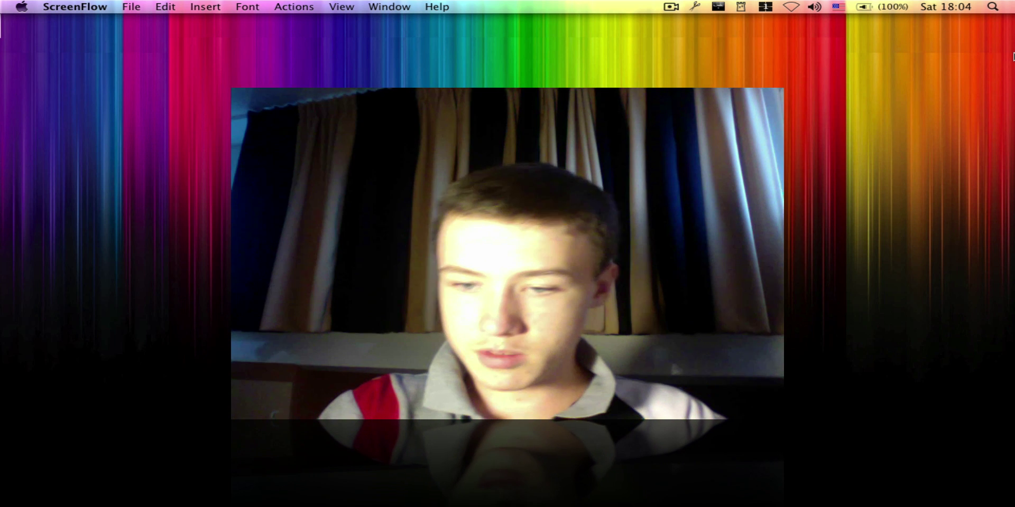
# - Restore the minimized disk-to-disk clone window from the Dock to reach the Install DVD
pyautogui.moveTo(974, 492)
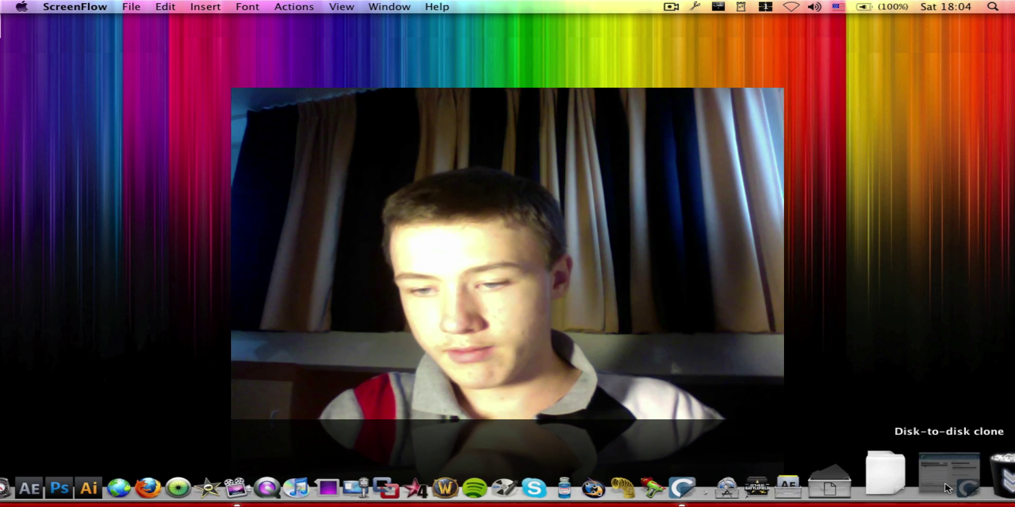
pyautogui.click(976, 476)
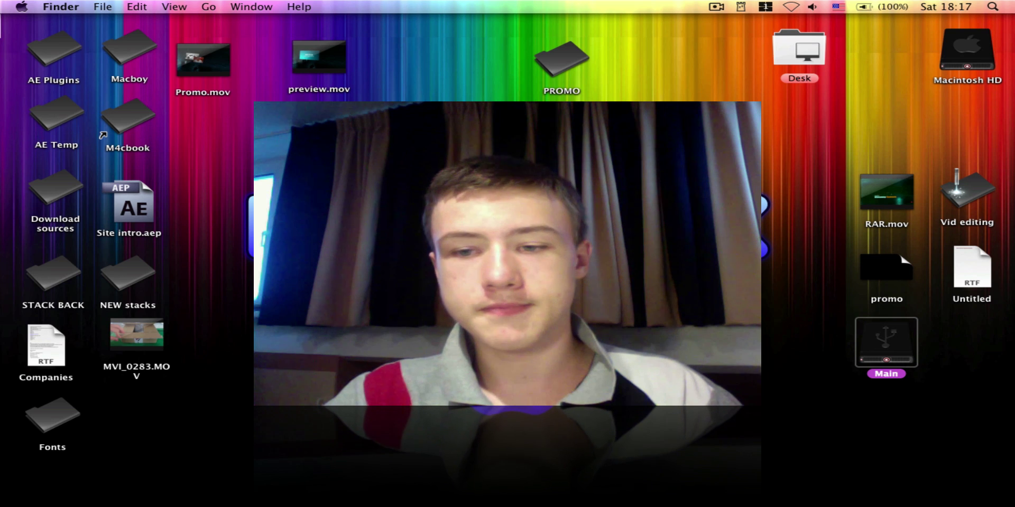
pyautogui.moveTo(324, 505)
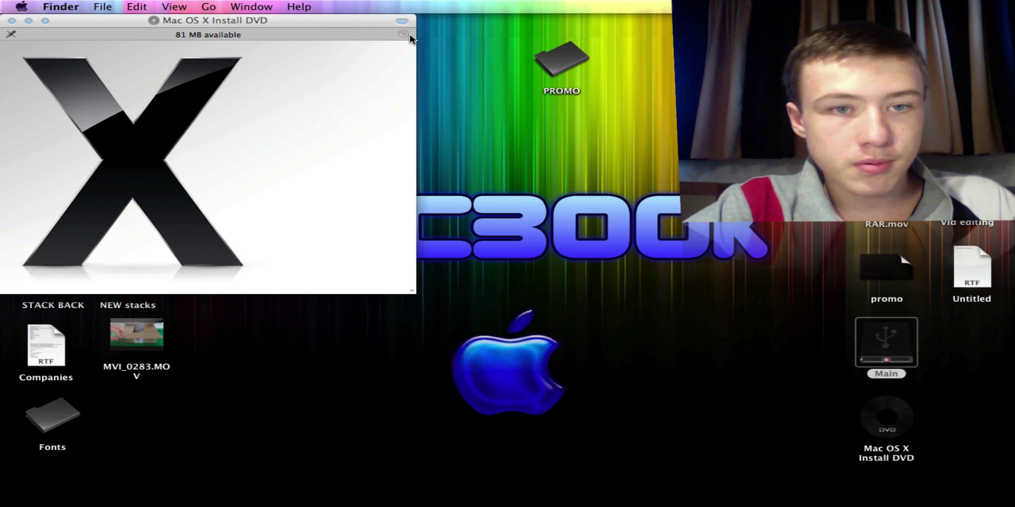
pyautogui.click(344, 87)
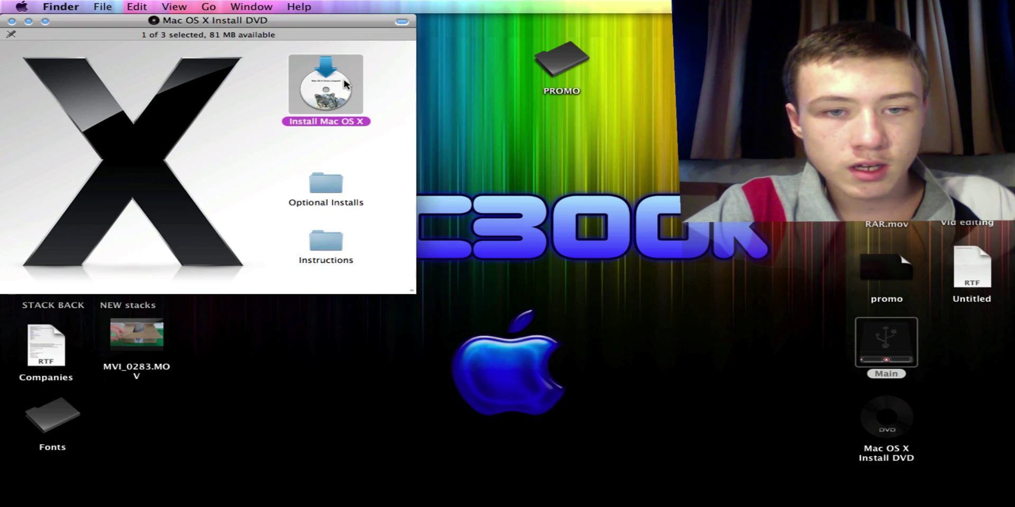
pyautogui.click(318, 207)
pyautogui.click(324, 230)
pyautogui.click(333, 253)
pyautogui.click(385, 161)
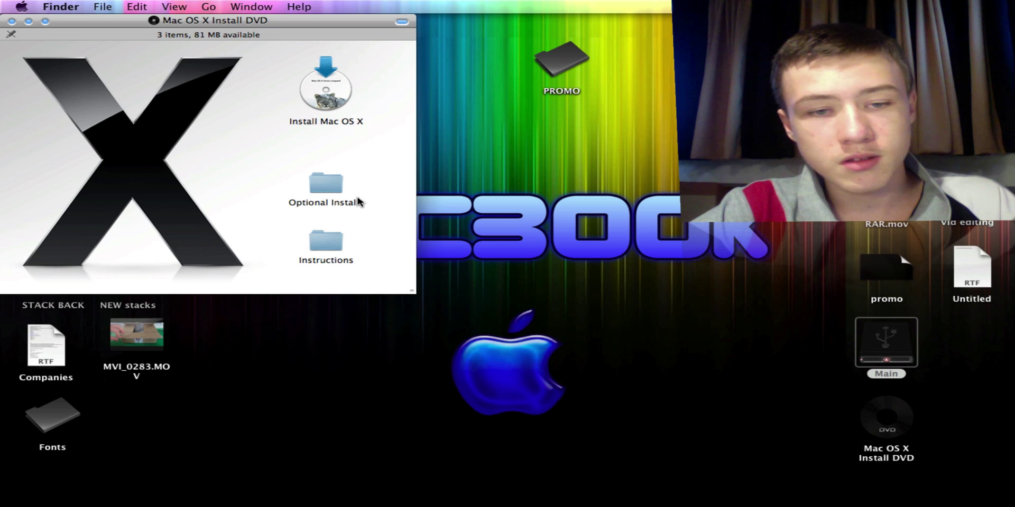
pyautogui.doubleClick(338, 188)
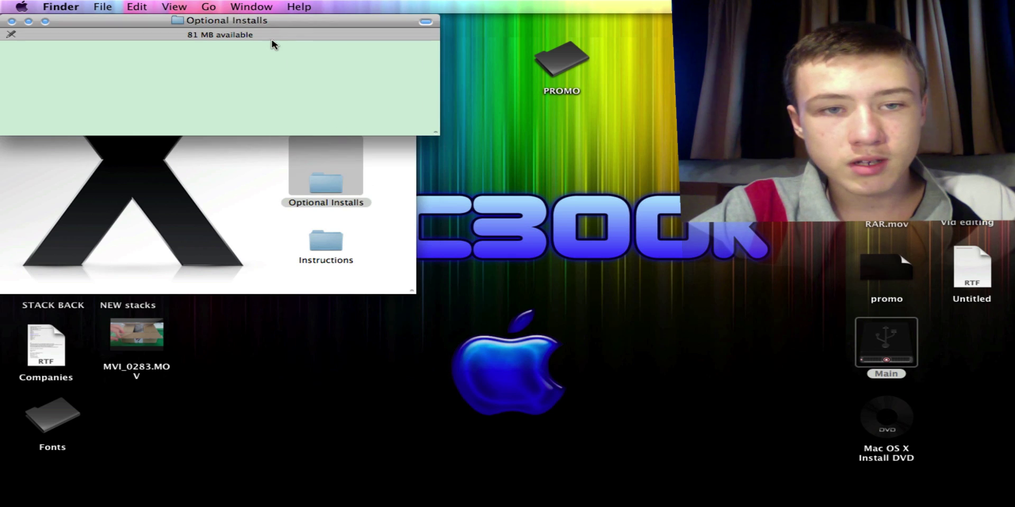
pyautogui.moveTo(281, 21)
pyautogui.mouseDown()
pyautogui.moveTo(261, 25)
pyautogui.moveTo(292, 30)
pyautogui.mouseUp()
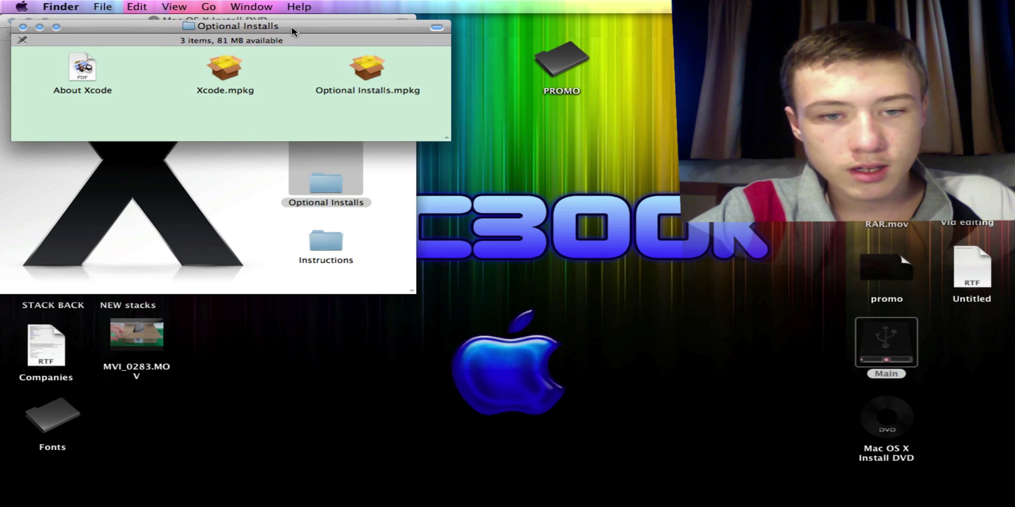
pyautogui.click(22, 27)
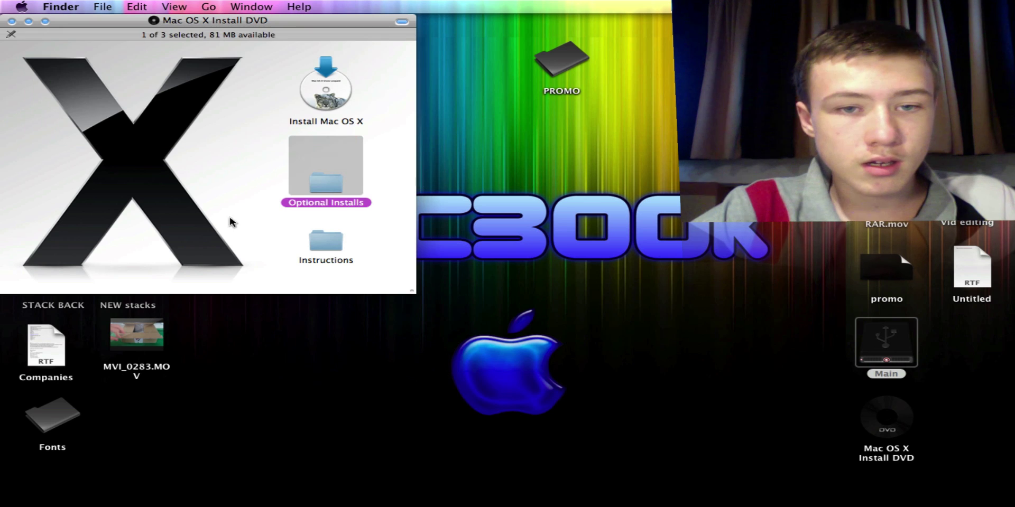
pyautogui.click(385, 55)
pyautogui.click(334, 103)
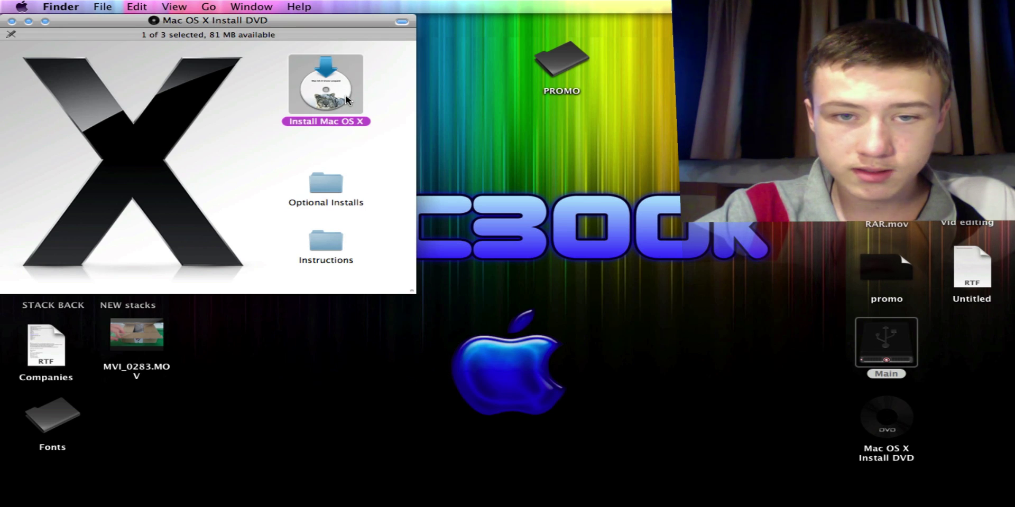
# - Launch the Snow Leopard installer, agree to the licence, and install onto Macintosh HD
pyautogui.doubleClick(347, 100)
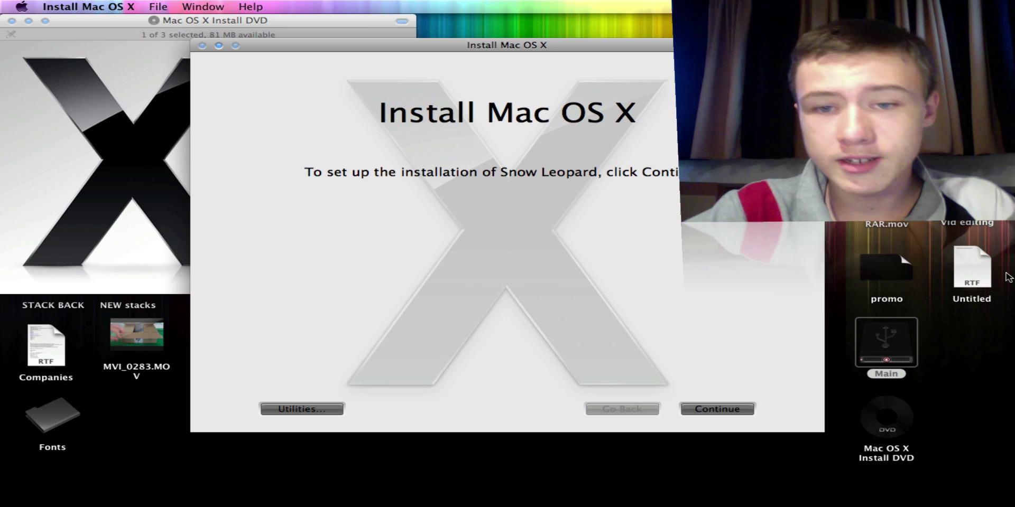
pyautogui.click(719, 414)
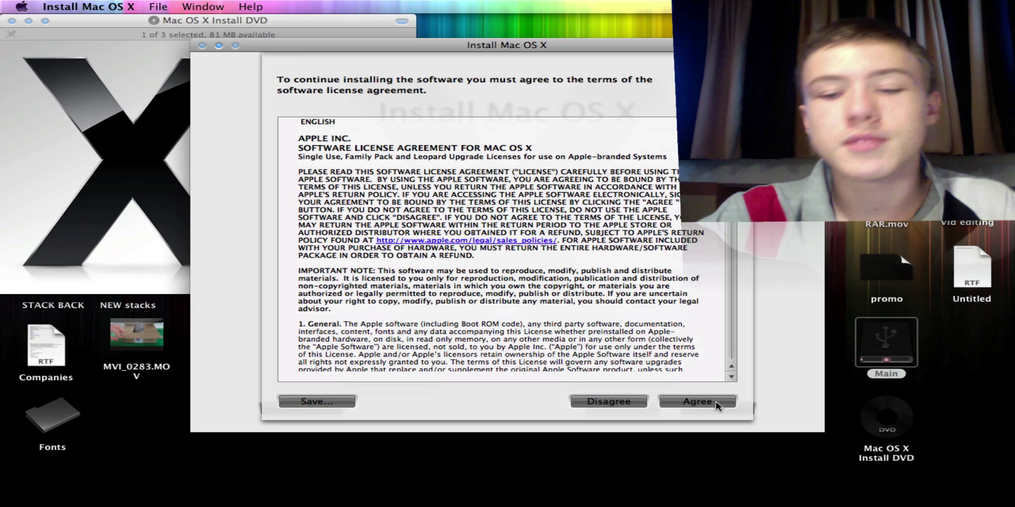
pyautogui.click(697, 402)
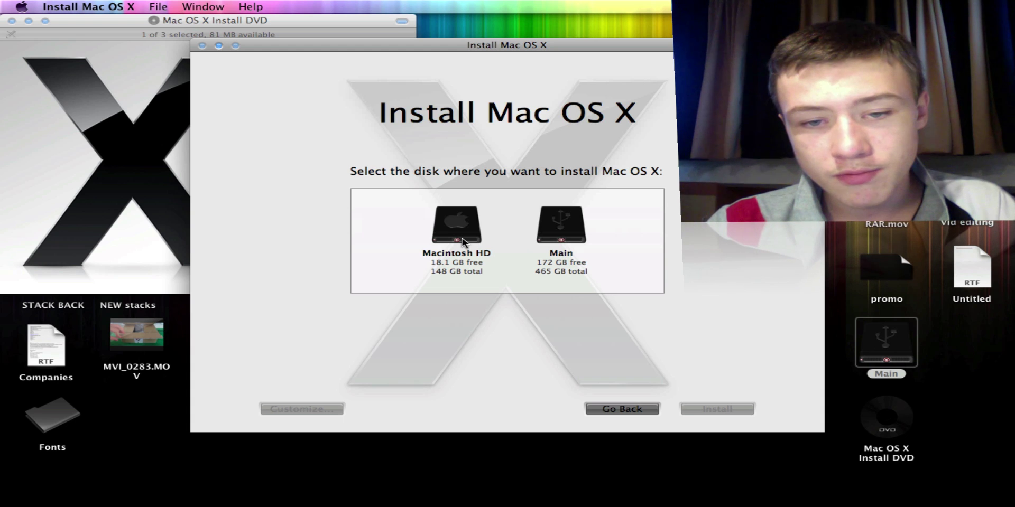
pyautogui.click(463, 242)
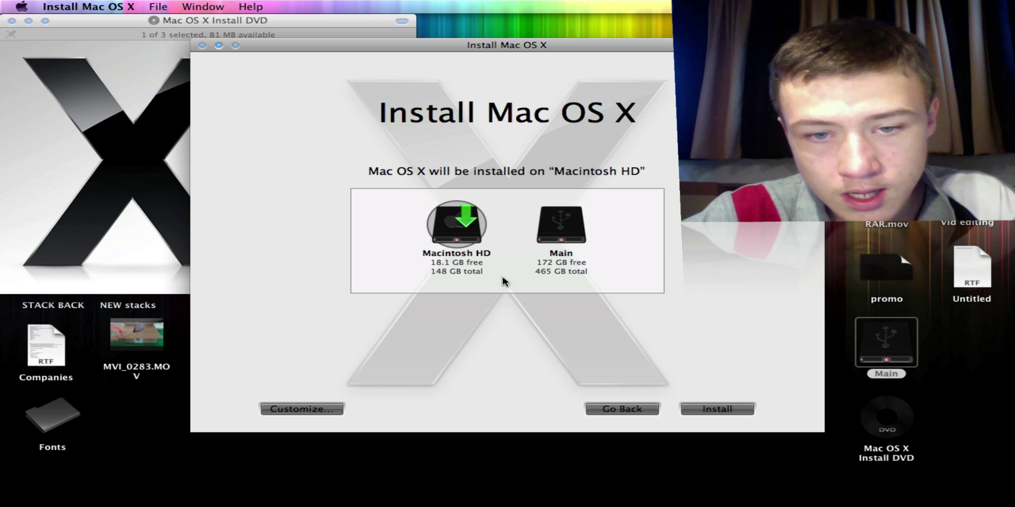
pyautogui.click(733, 412)
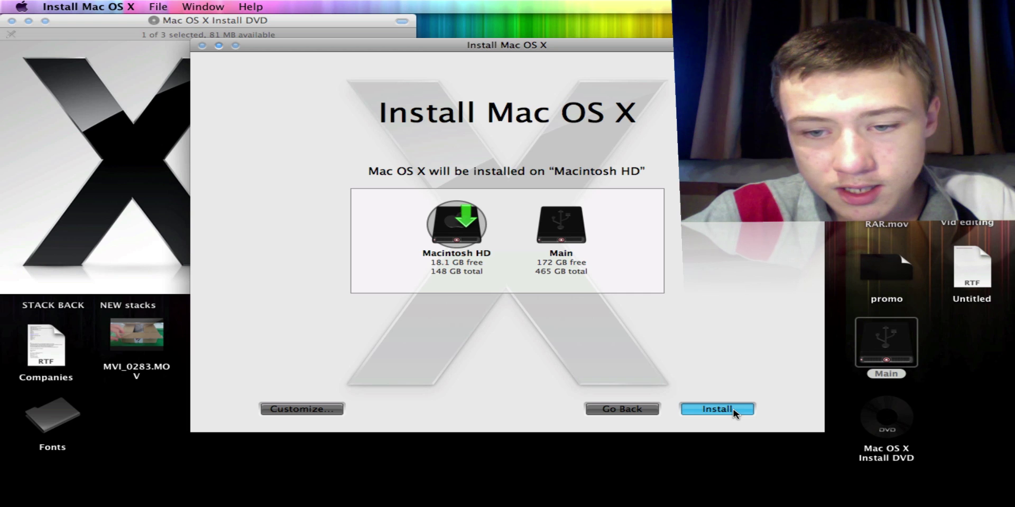
# - Confirm the install, authorize it with the account password, and close the Install DVD window
pyautogui.click(642, 119)
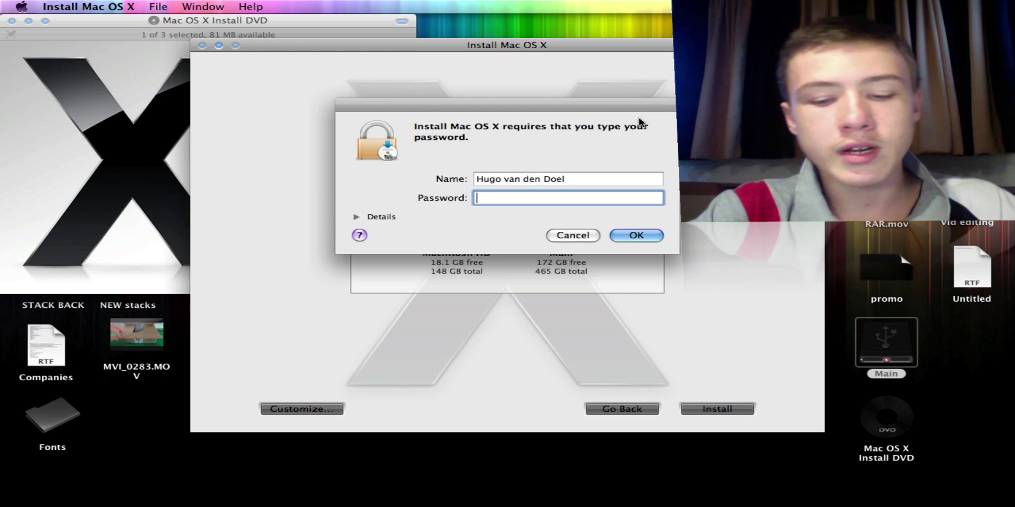
pyautogui.write('********')
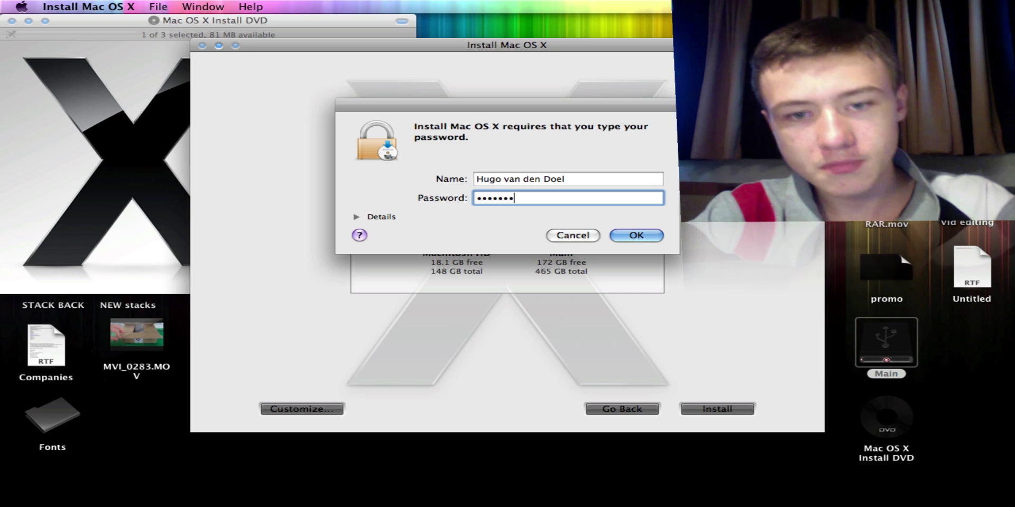
pyautogui.click(11, 22)
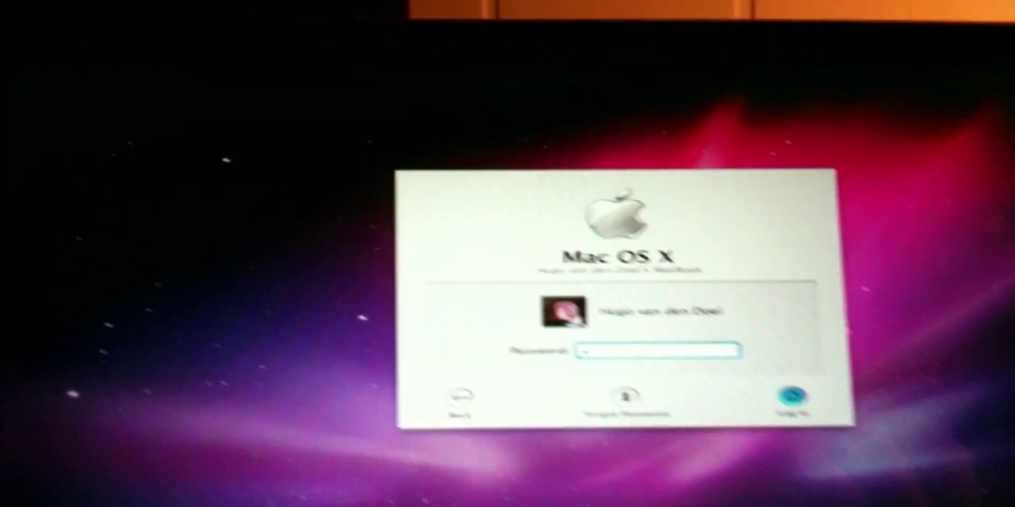
# - Enter the account password in the login window's Password field
pyautogui.write('•')
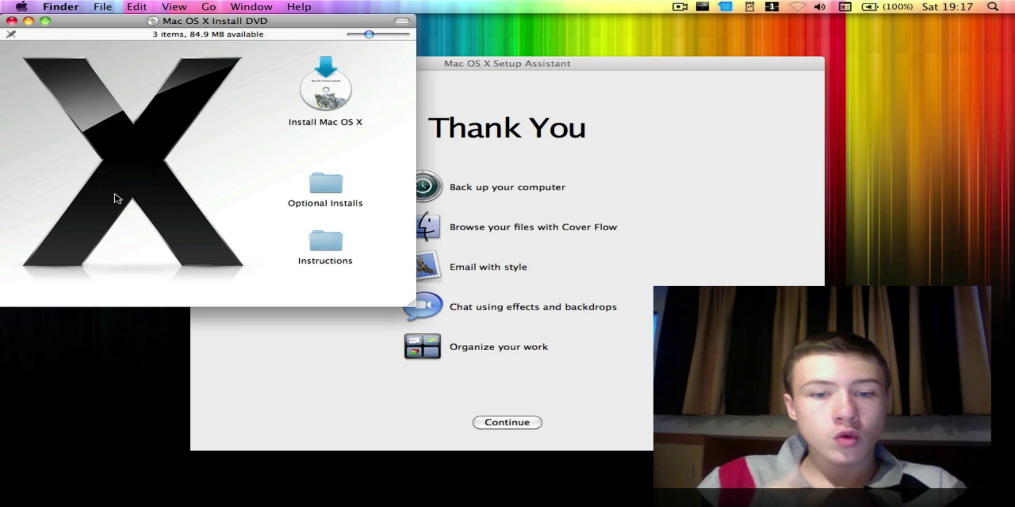
# - Close the Install DVD window and continue past the Setup Assistant's Thank You screen
pyautogui.click(11, 21)
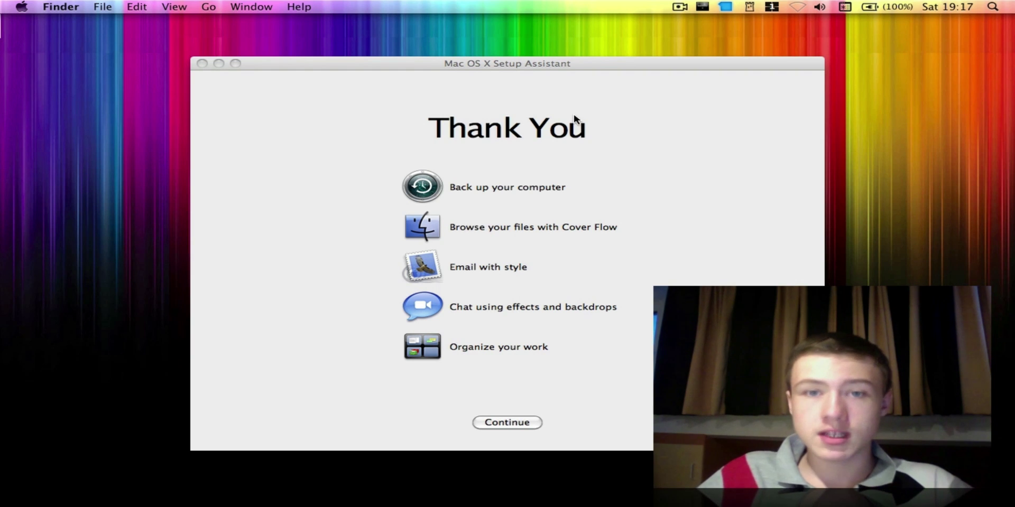
pyautogui.click(648, 70)
pyautogui.moveTo(652, 68); pyautogui.dragTo(662, 67)
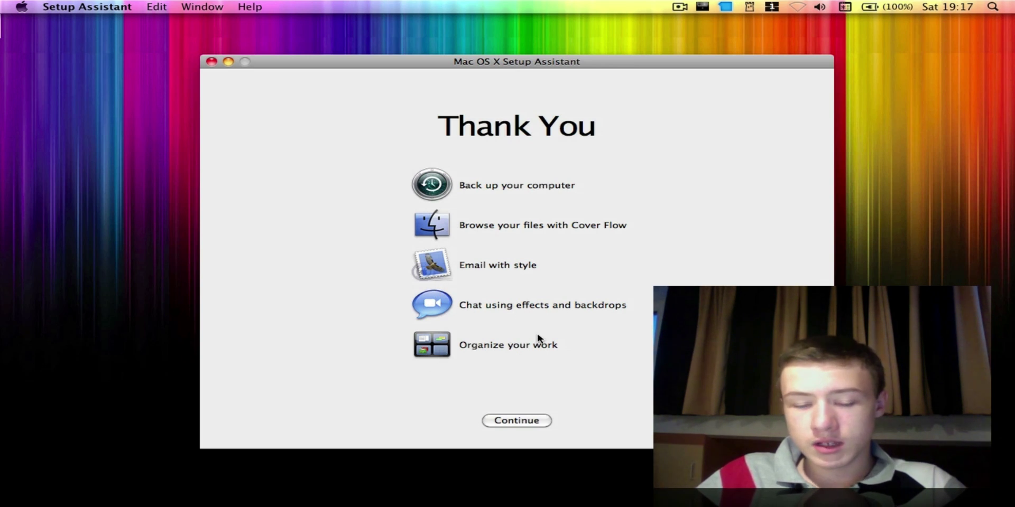
pyautogui.click(519, 421)
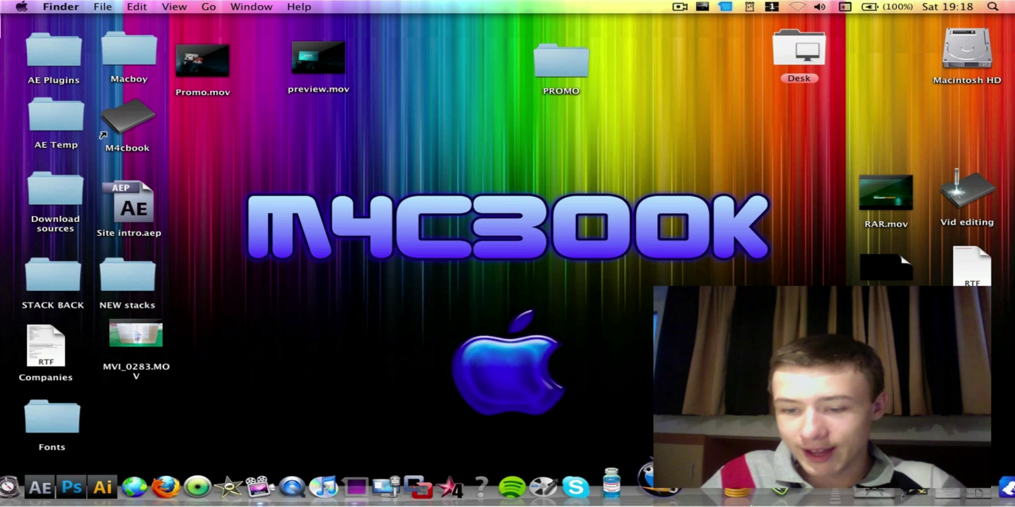
pyautogui.click(852, 493)
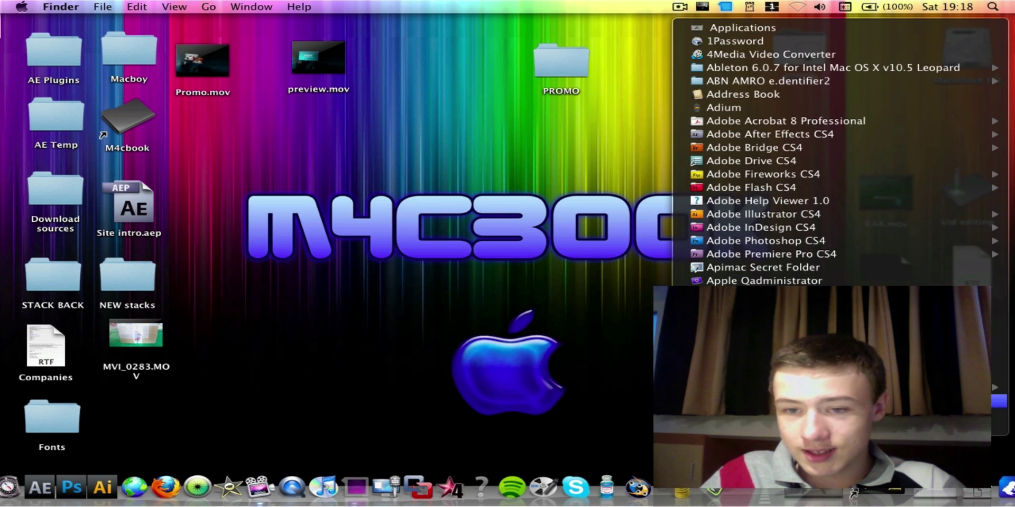
pyautogui.scroll(-5, 772, 227)
pyautogui.click(508, 304)
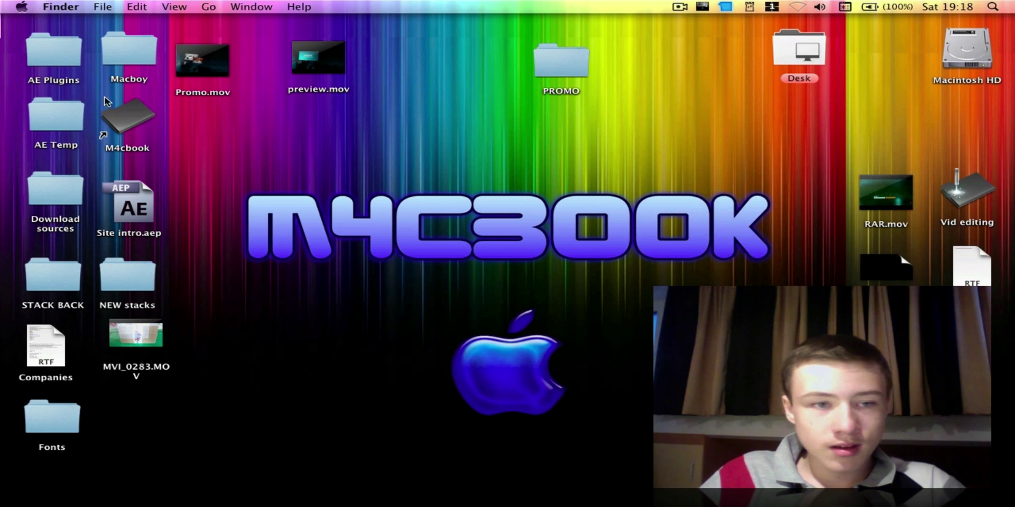
pyautogui.click(127, 113)
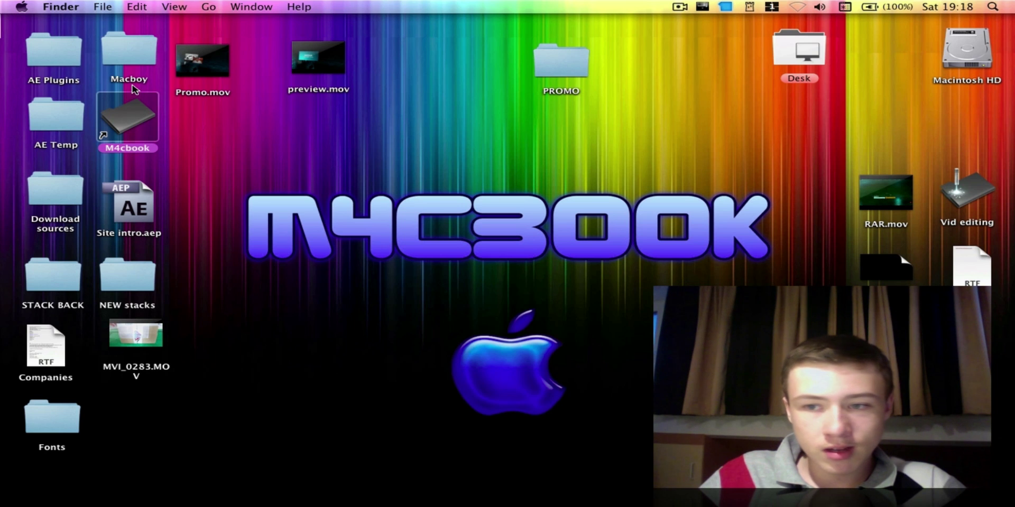
pyautogui.click(100, 44)
pyautogui.click(51, 43)
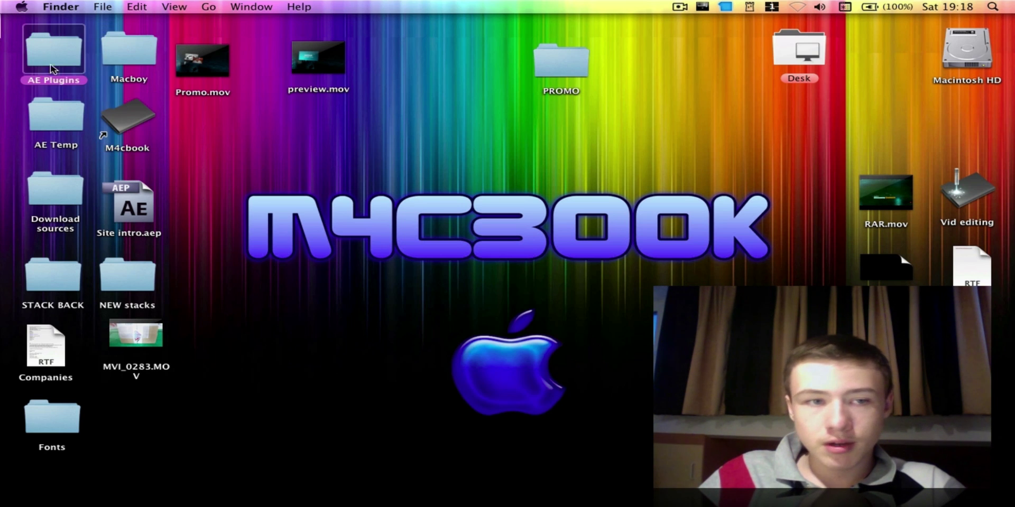
pyautogui.click(53, 115)
pyautogui.click(411, 237)
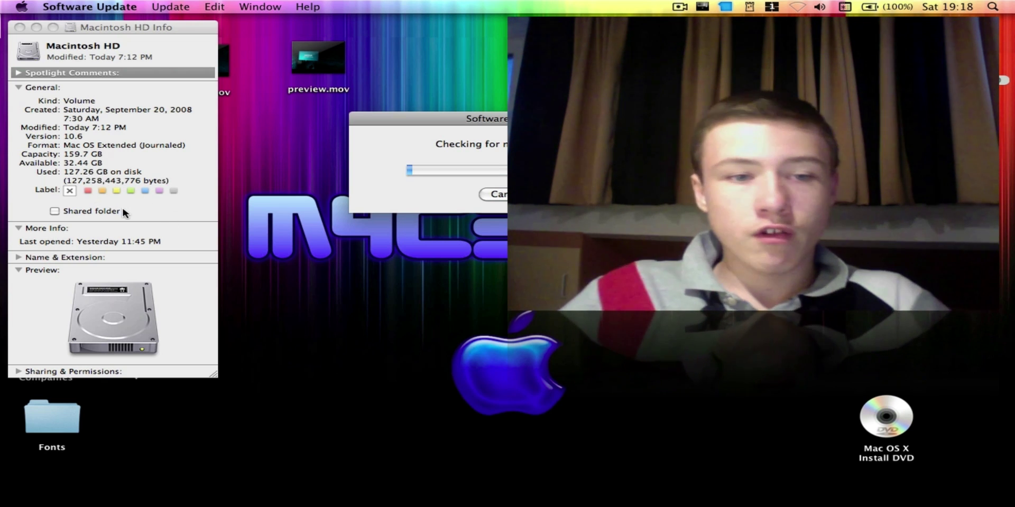
# - Review Macintosh HD's roughly 32.4 GB available space in its Info window, then close it
pyautogui.moveTo(149, 27); pyautogui.dragTo(154, 28)
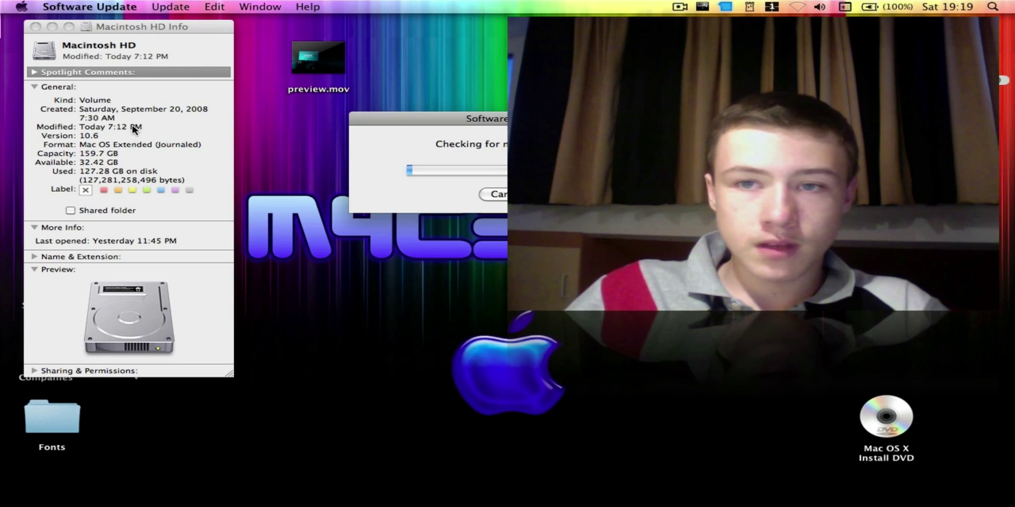
pyautogui.click(35, 27)
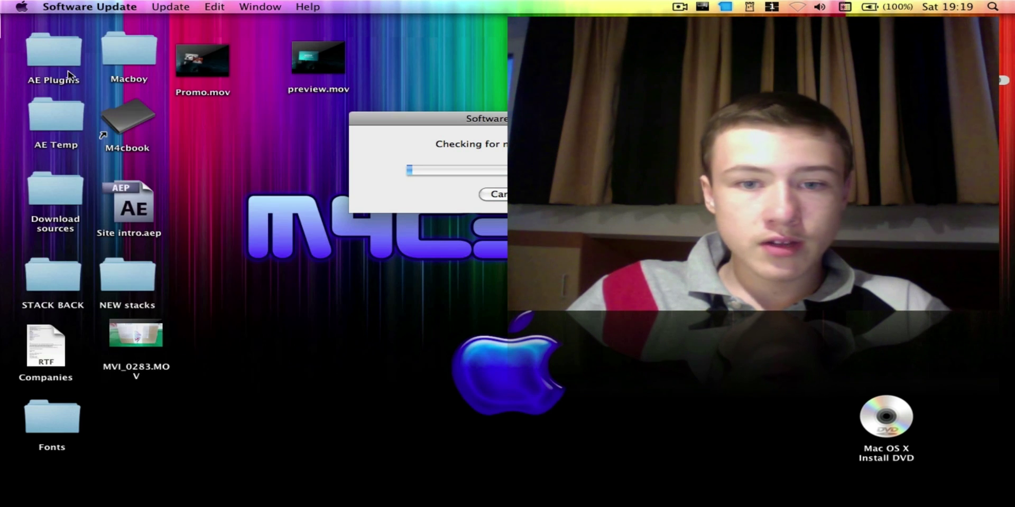
pyautogui.moveTo(566, 499)
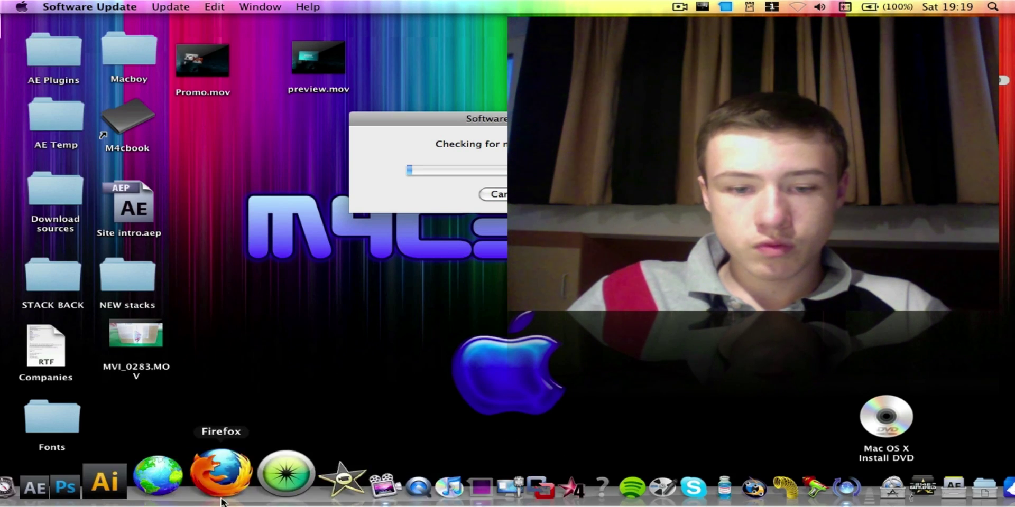